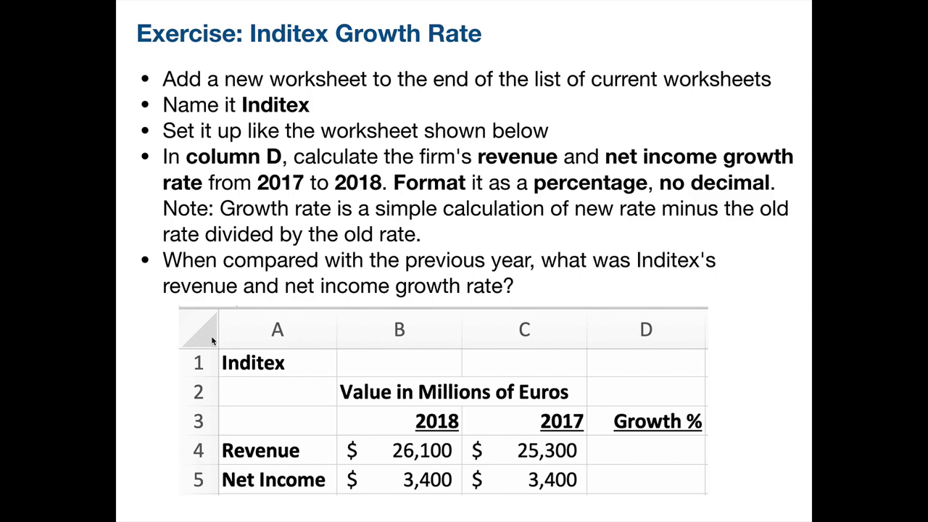
- Switch to the Excel workbook and add a new worksheet at the end, after the Grade Calculator sheet
key(super+Tab)
key(super+Tab)
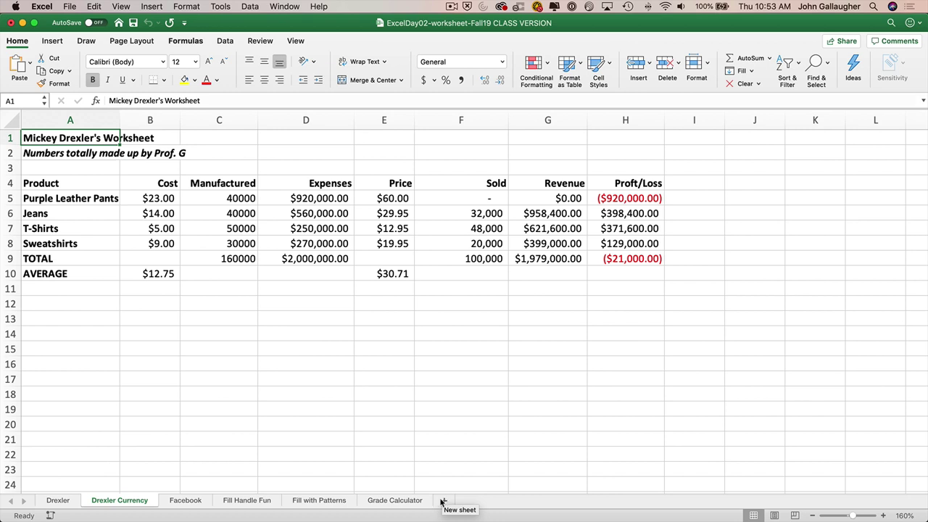
click(446, 501)
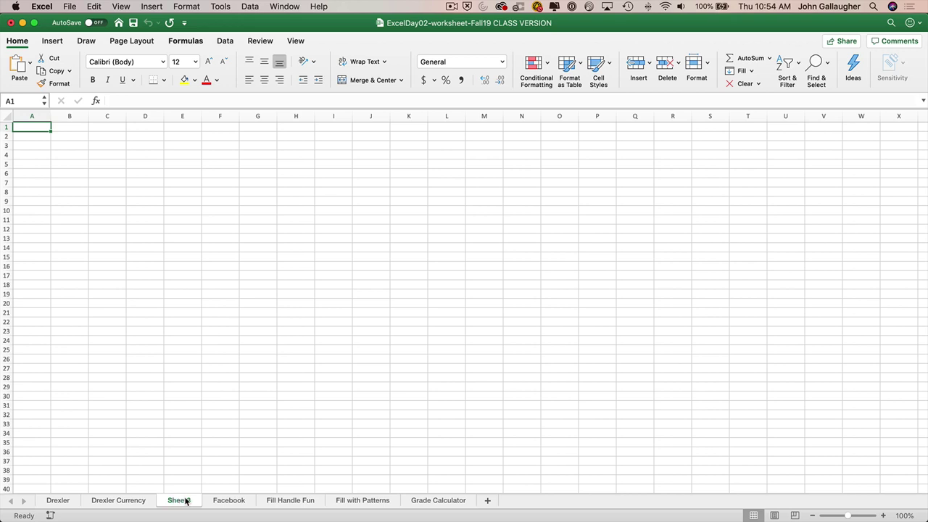
mouse_move(193, 502)
mouse_down()
mouse_move(191, 487)
mouse_move(250, 479)
mouse_move(483, 493)
mouse_up()
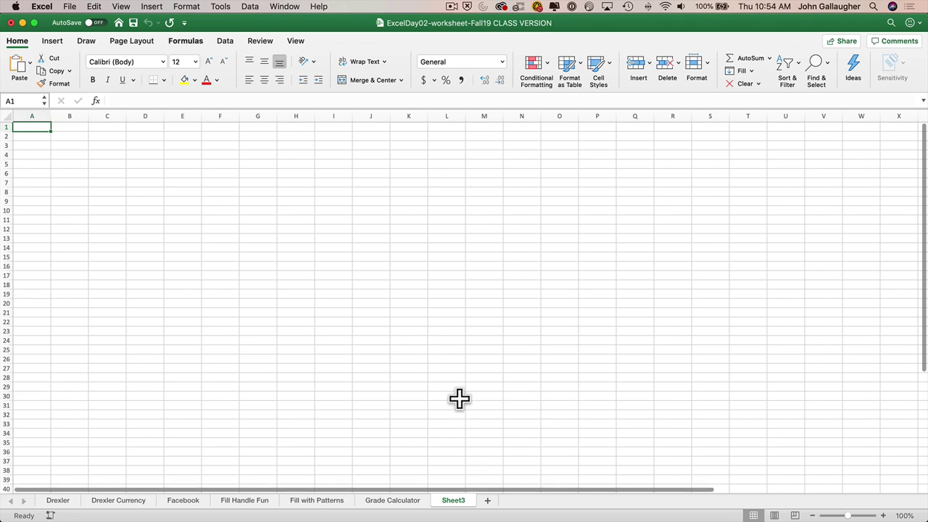
- Rename the new worksheet as Inditex
double_click(451, 501)
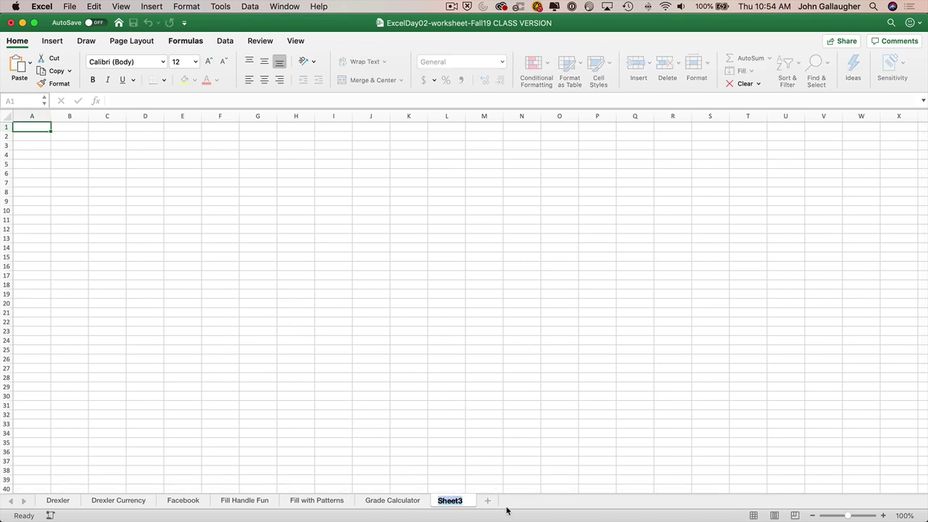
text(Inditex)
key(Return)
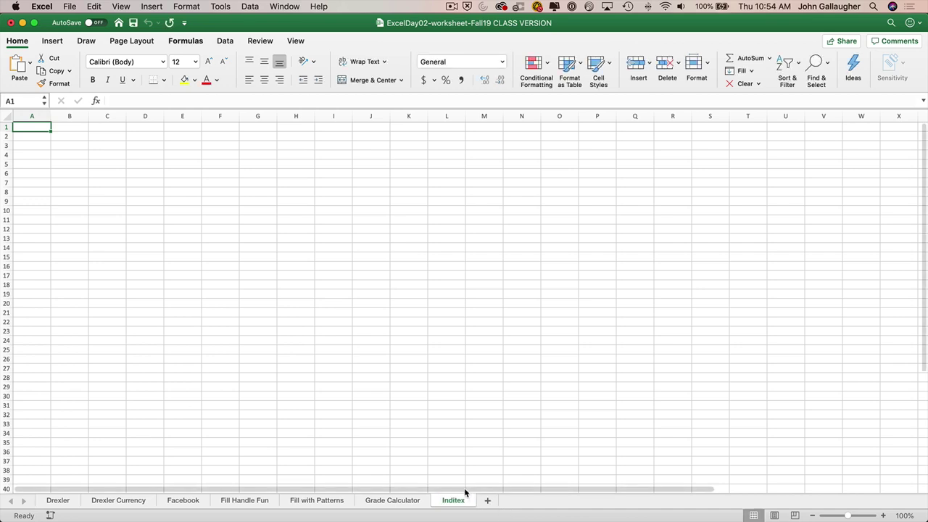
- Enter the title Inditex in A1 and the heading "Value in Millions of Euros" in B2
scroll(242, 299, up, 5)
scroll(244, 297, up, 10)
scroll(244, 297, left, 3)
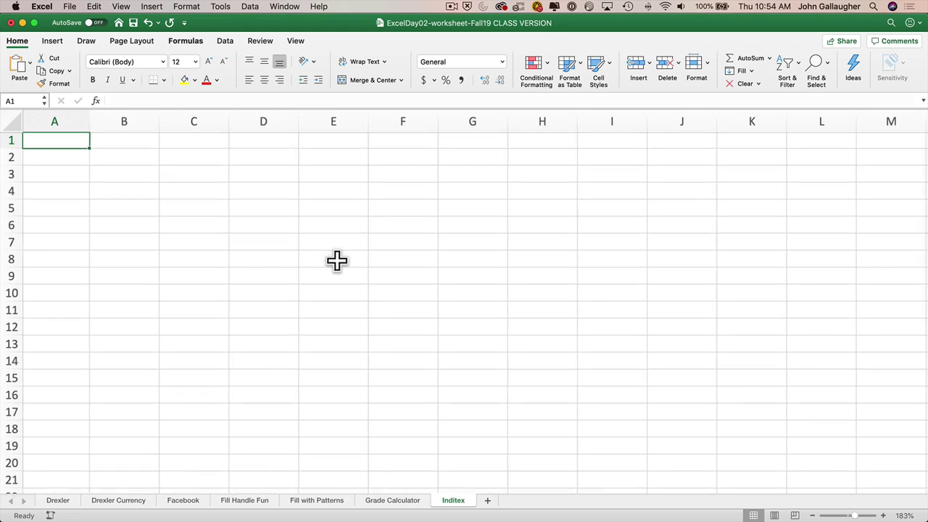
scroll(335, 261, up, 2)
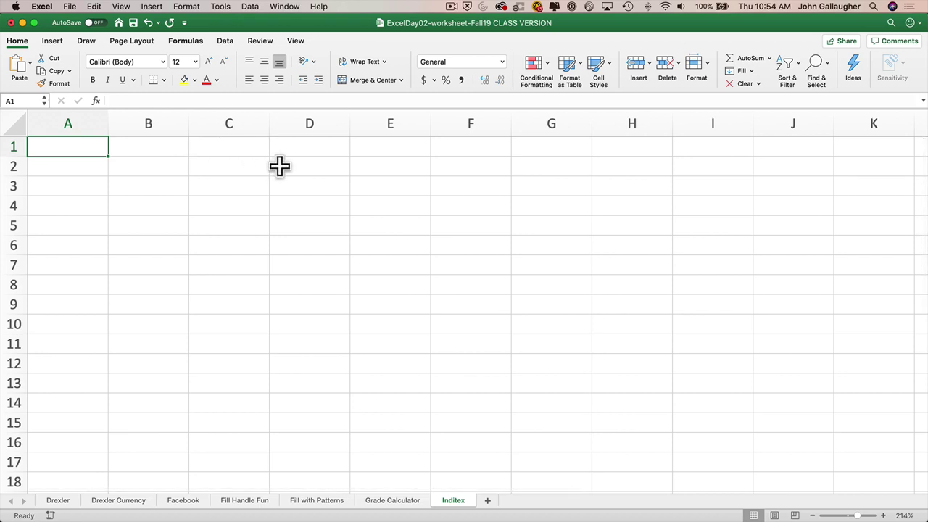
text(Inditex)
key(Return)
key(Right)
text(Value in Mill)
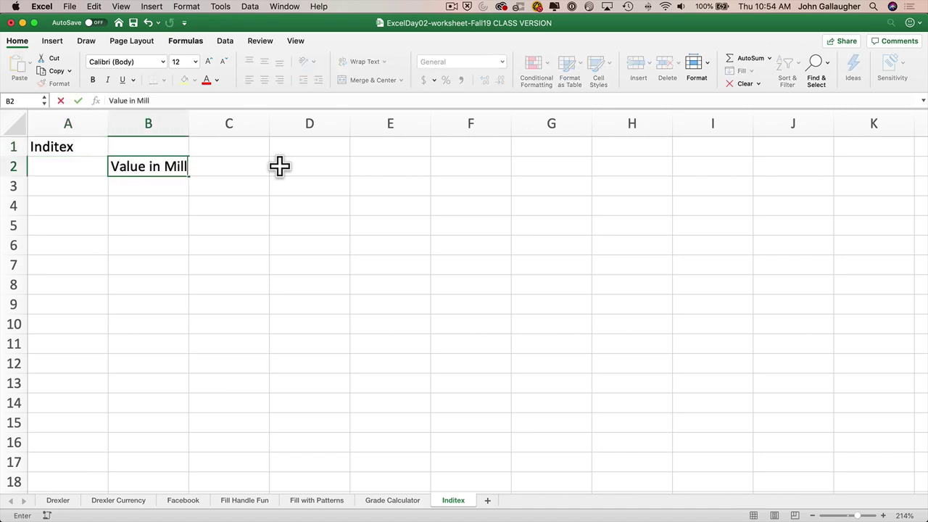
text(ions of Euros)
key(Return)
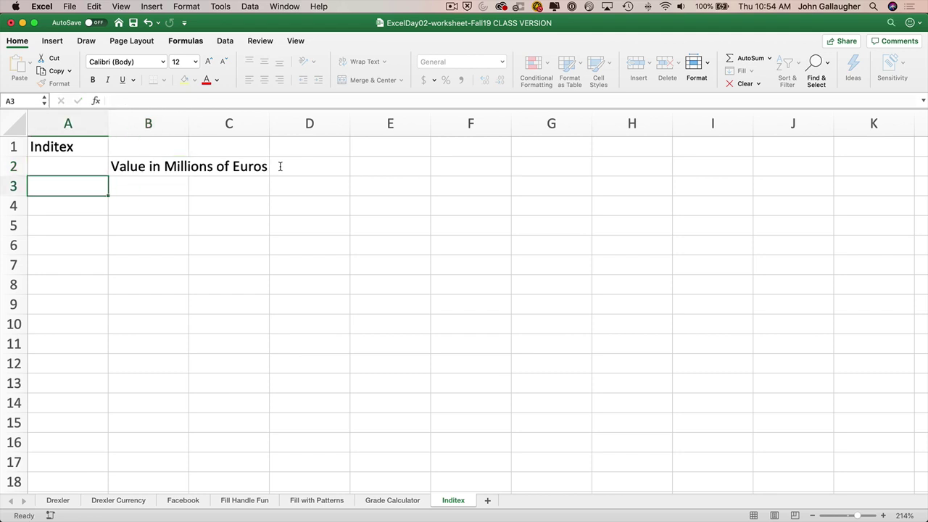
- Enter the column headings 2018, 2017 and Growth % in cells B3 to D3
key(Right)
text(2018)
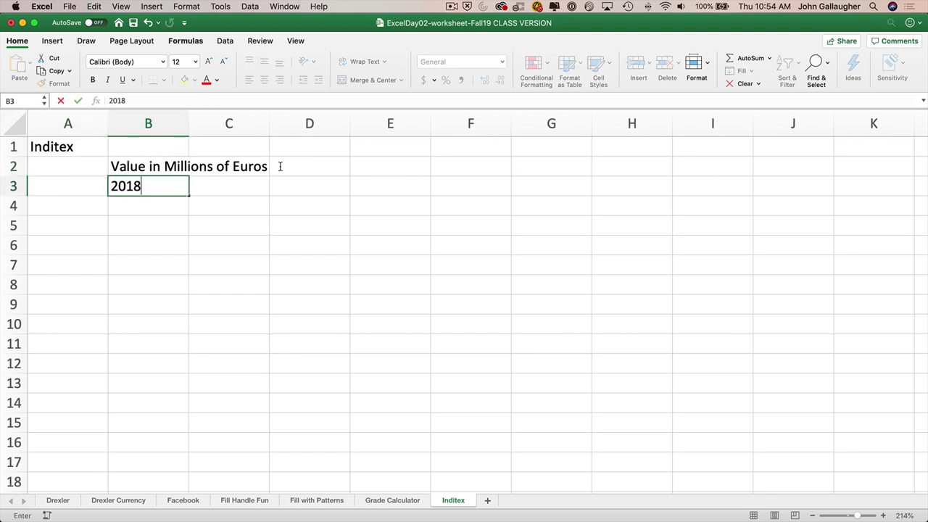
key(Right)
text(2017)
key(Right)
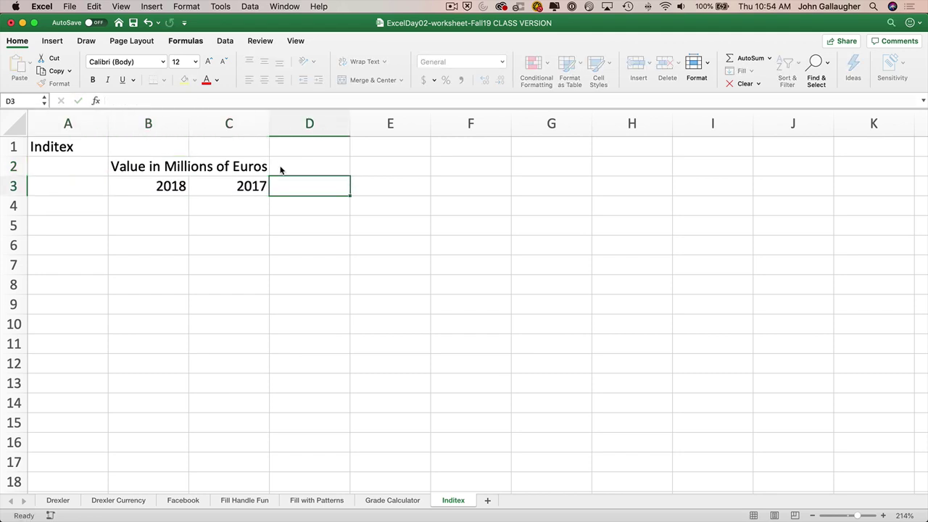
text(Grwoth)
key(BackSpace)
key(BackSpace)
text(w)
key(BackSpace)
key(BackSpace)
key(BackSpace)
text(owth %)
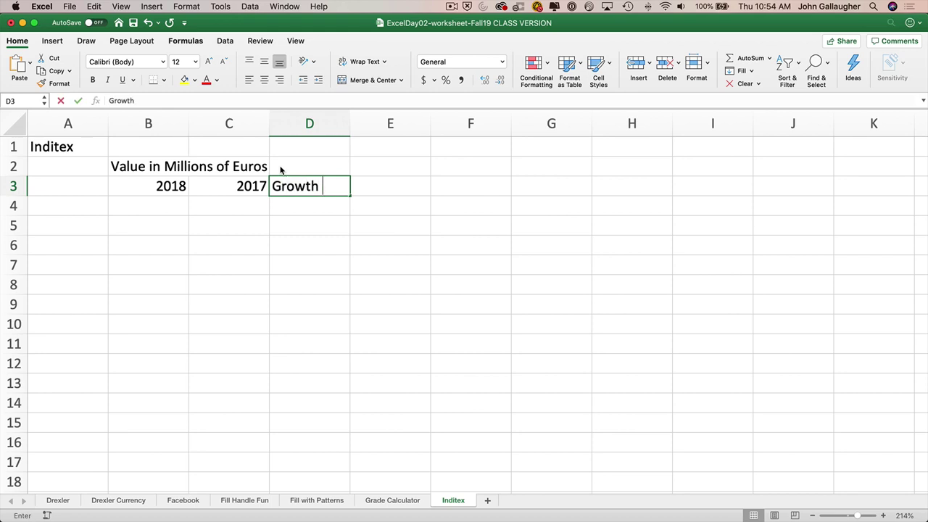
key(Return)
- Enter the row labels Revenue in A4 and Net Income in A5
text(Revenue)
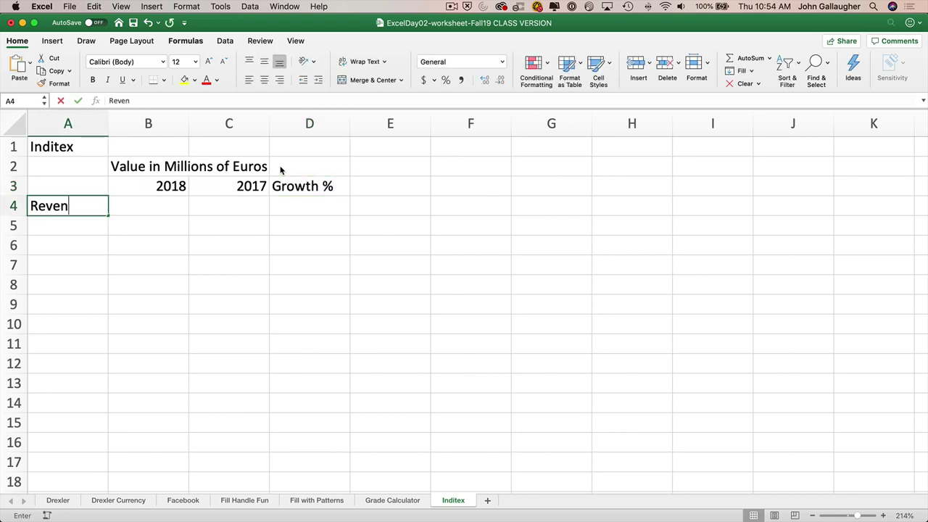
key(Return)
text(Net Income)
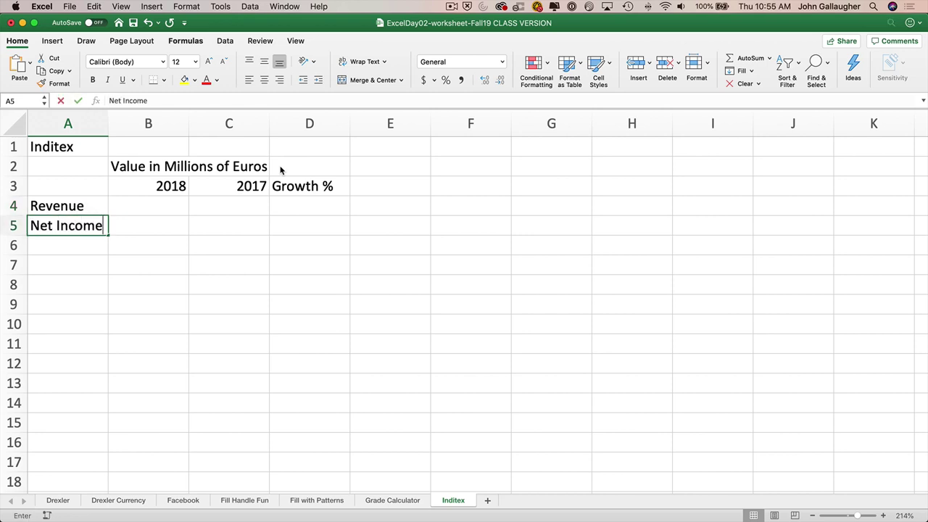
key(Tab)
- Fill in the 2018 column with 26100 for revenue and 3400 for net income
key(Up)
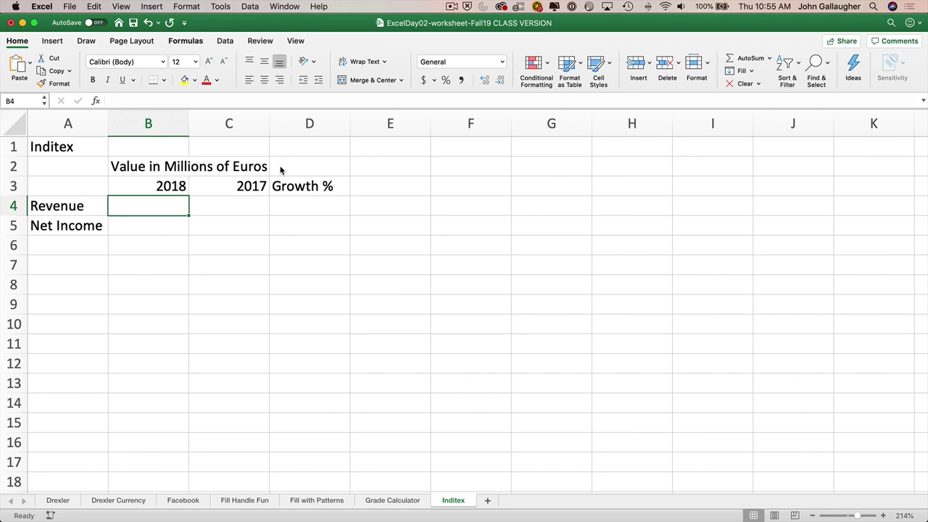
text(26100)
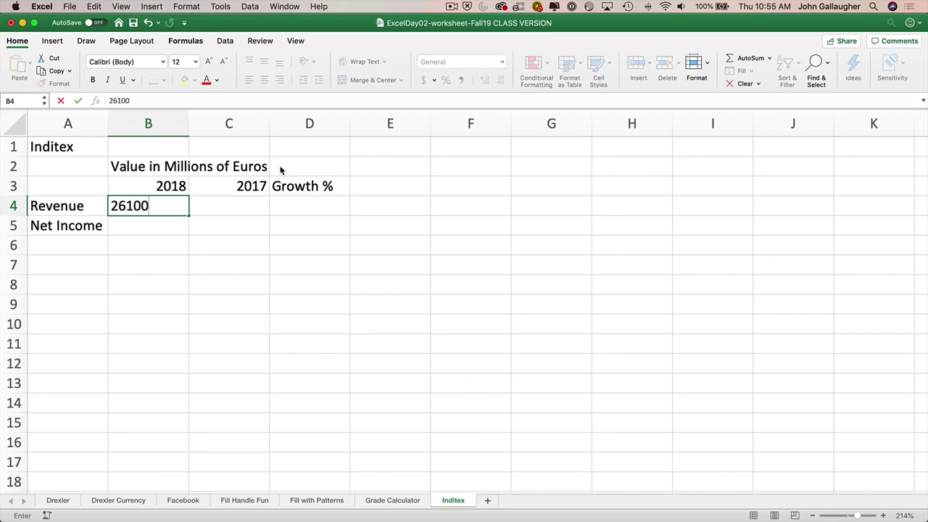
key(Return)
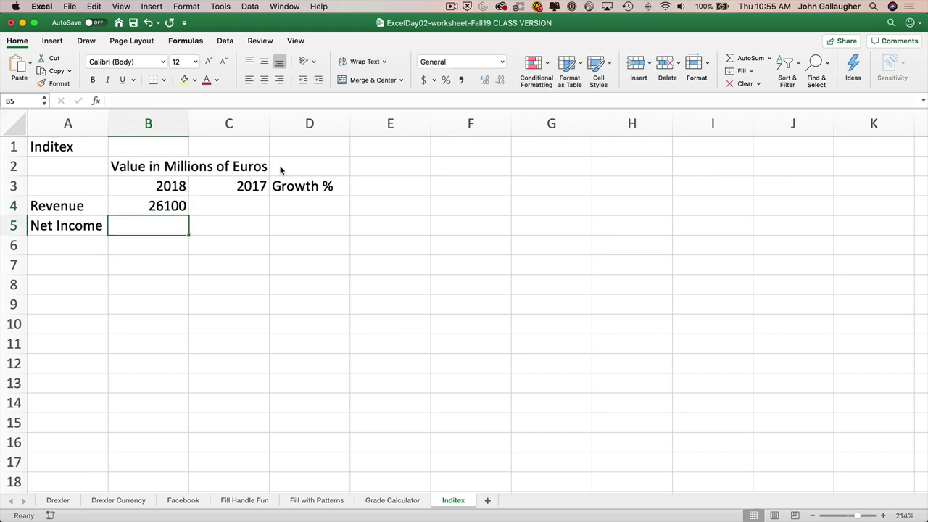
text(3400)
key(Tab)
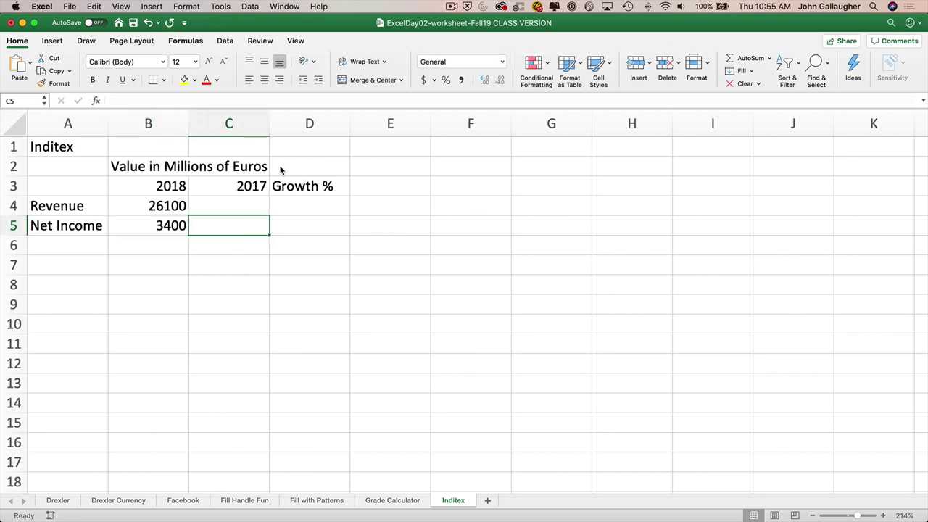
- Fill in the 2017 column with 25300 for revenue and 3400 for net income
key(Up)
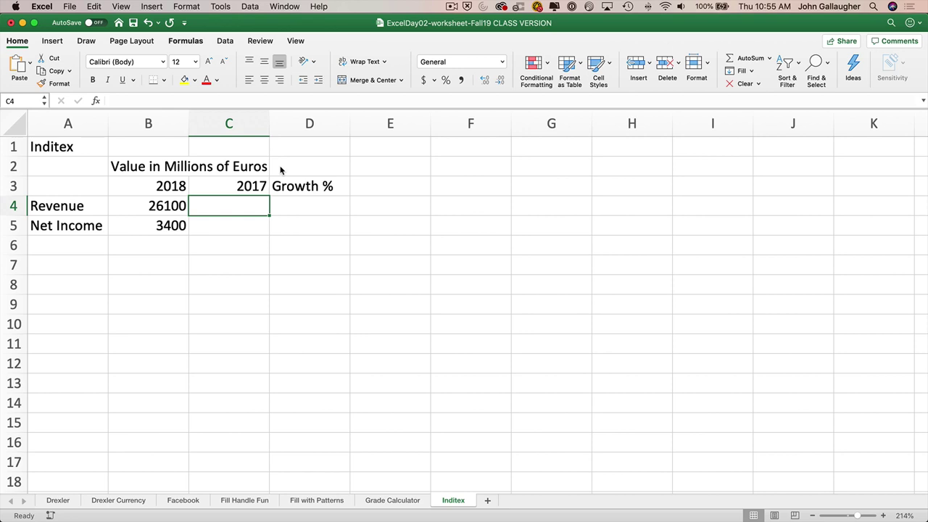
text(25300)
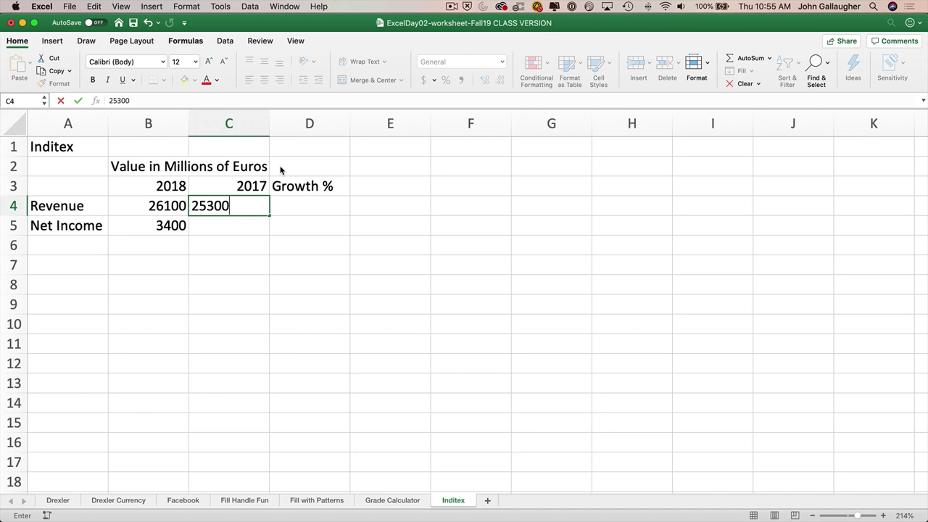
key(Return)
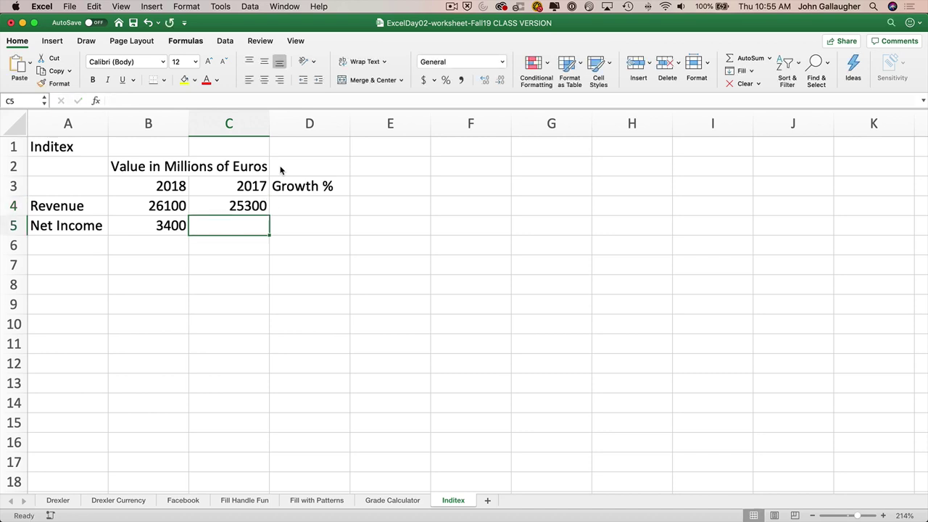
text(3400)
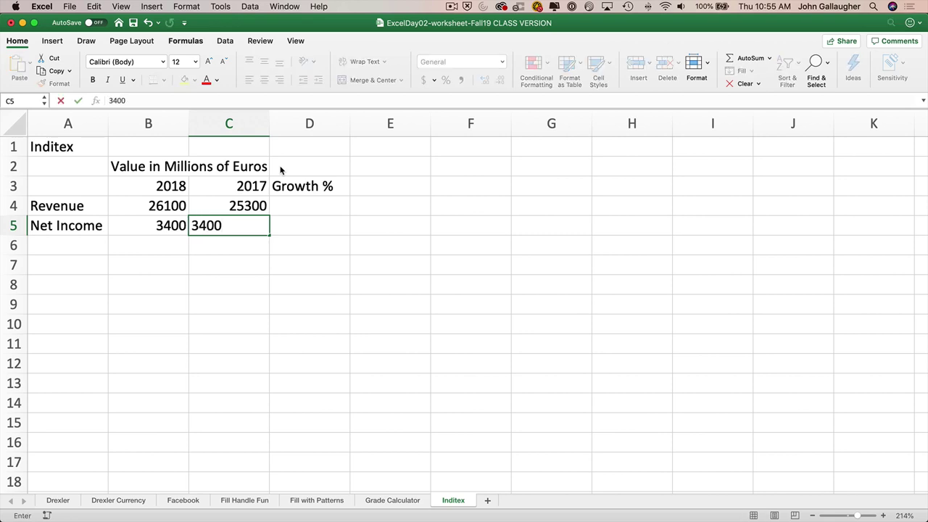
key(Return)
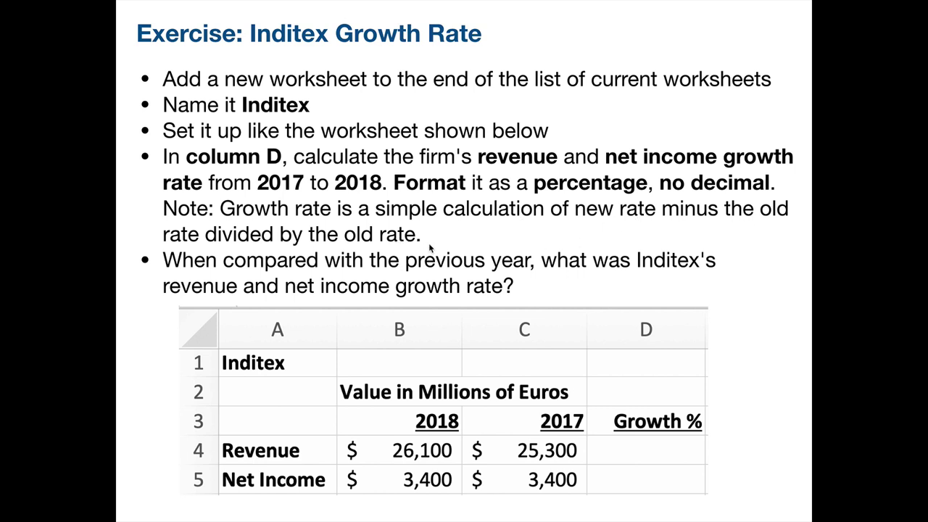
- Return to the Excel worksheet and enter the formula =B4-C4/C4 for revenue growth in D4
key(super+Tab)
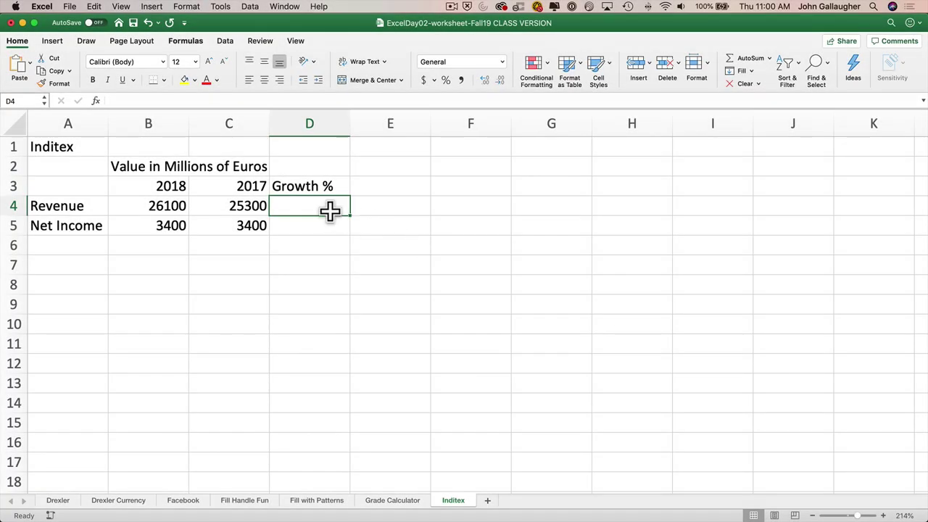
text(=)
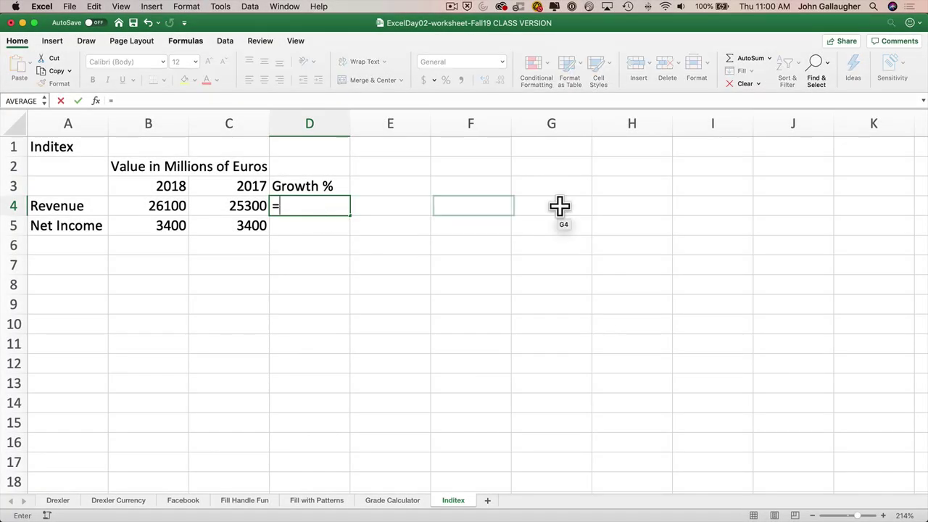
click(174, 206)
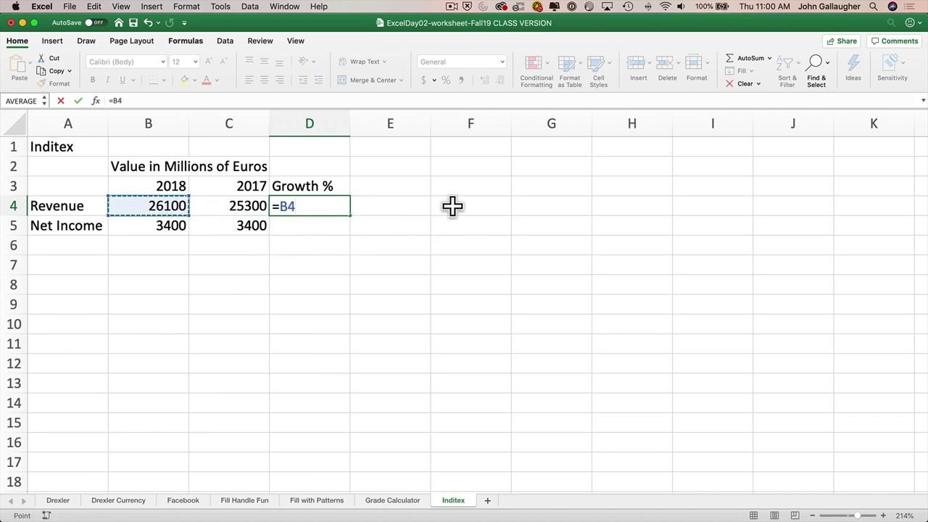
text(-)
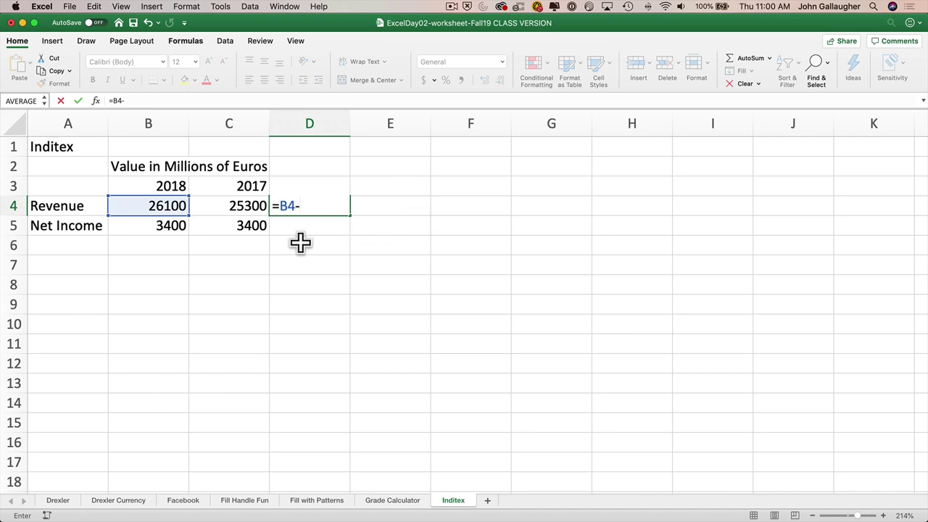
click(242, 206)
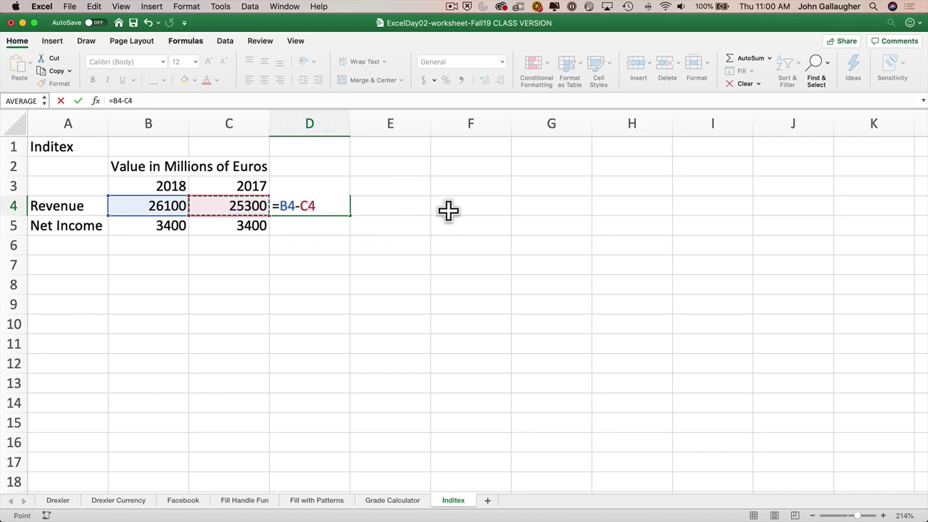
text(/)
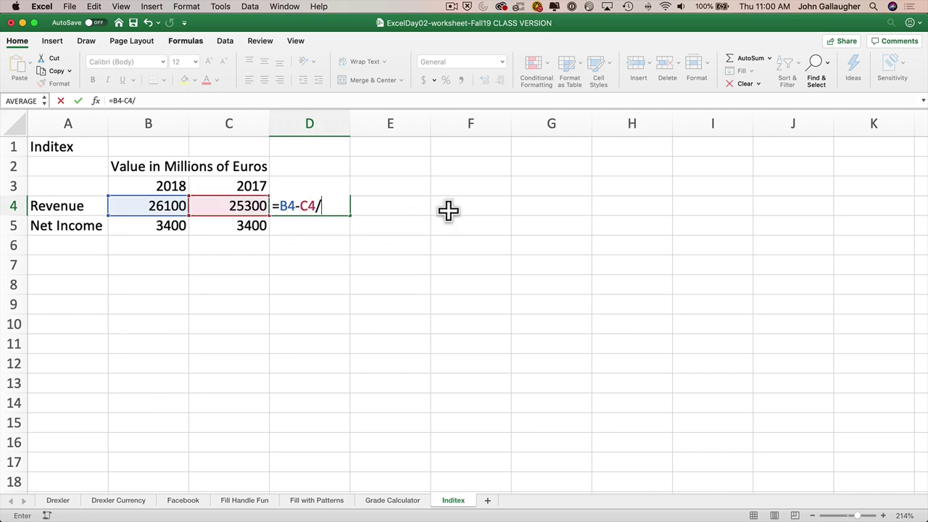
click(245, 207)
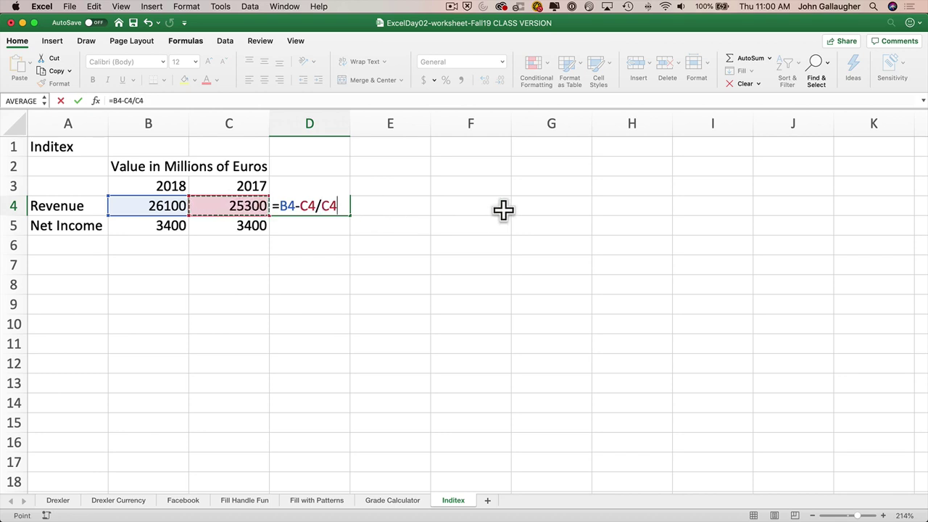
key(Return)
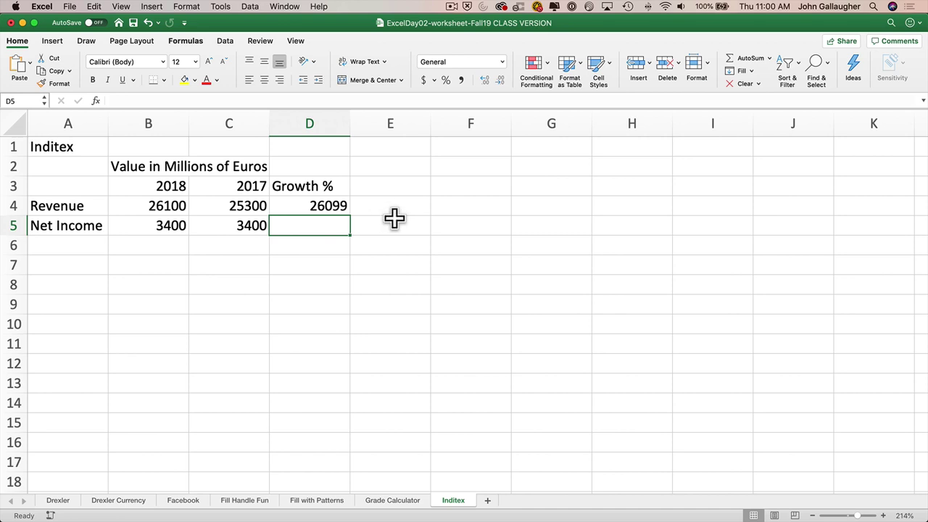
- Compare the formula in D4 with the growth rate solution slide in Keynote, and return to Excel
key(Up)
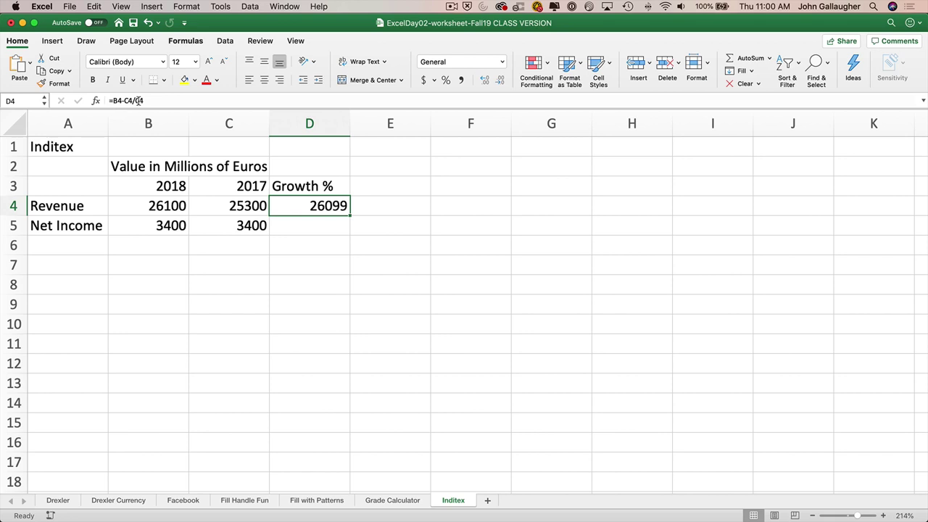
key(super+Tab)
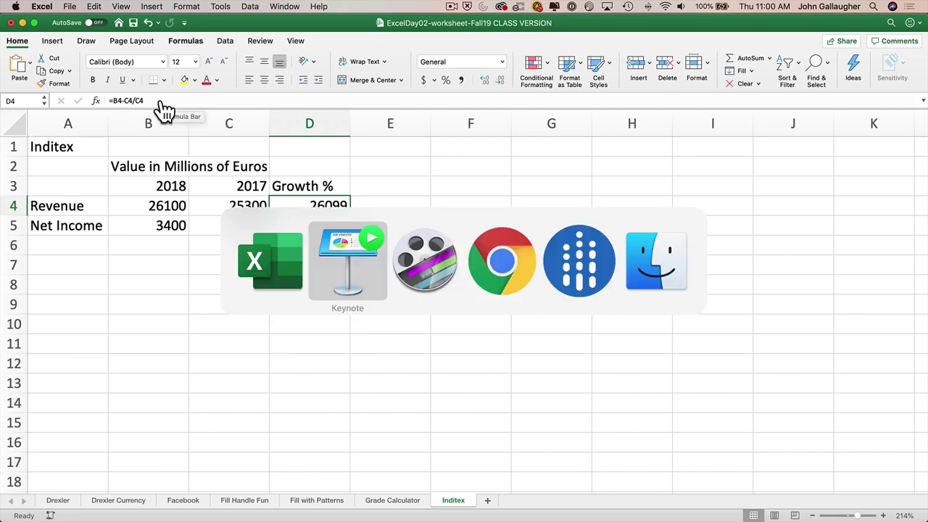
key(Right)
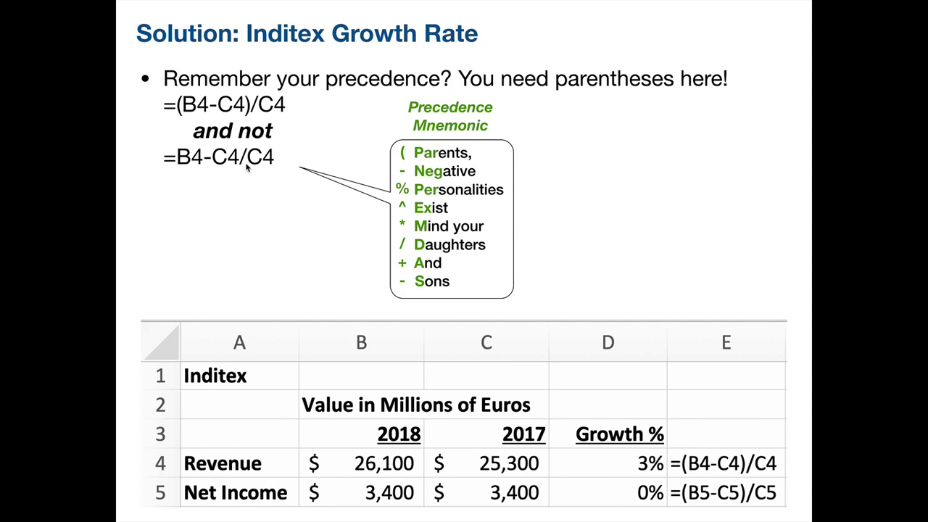
key(super+Tab)
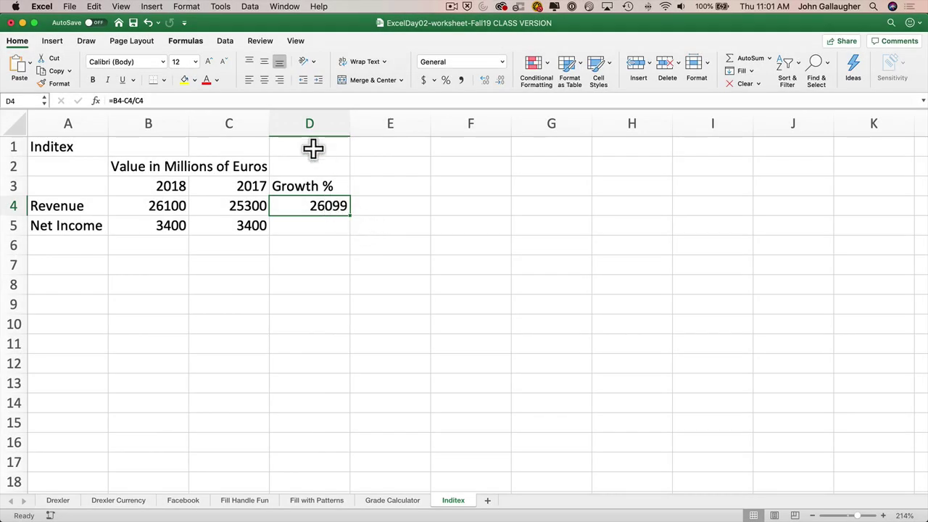
- Inspect the cell references used by the revenue growth formula in D4
click(285, 104)
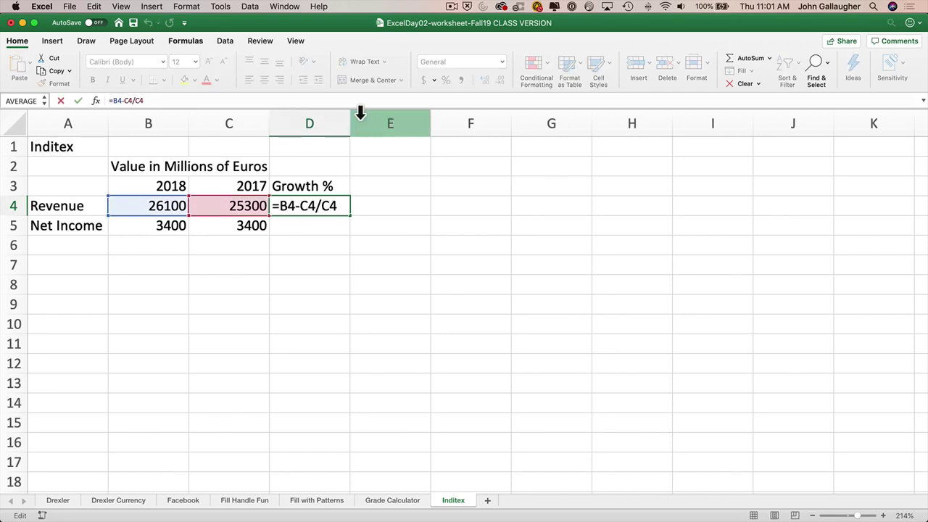
key(Return)
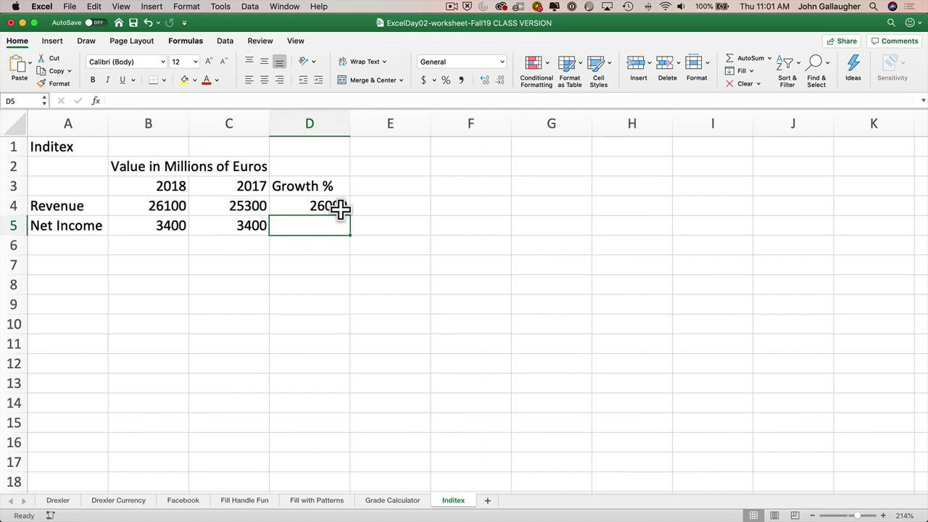
key(super+Tab)
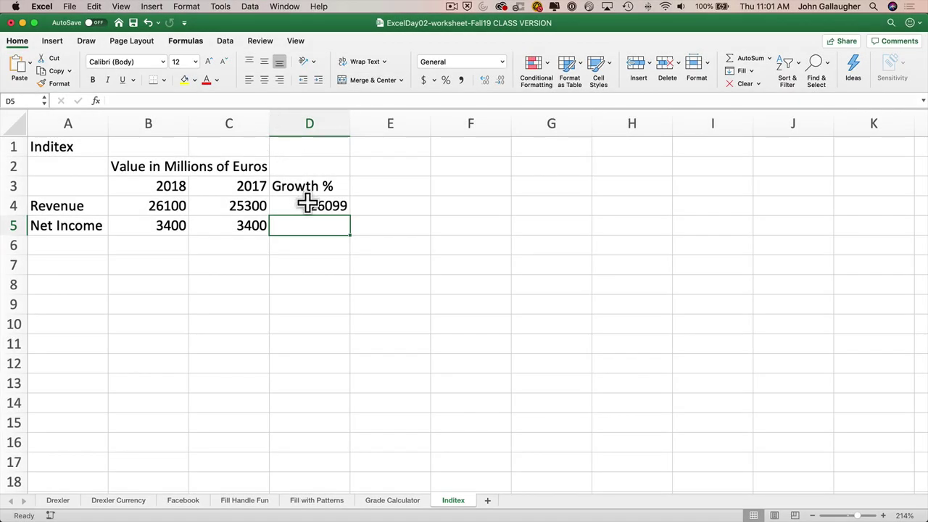
- Correct the revenue growth formula in D4 to =(B4-C4)/C4 by adding parentheses around the subtraction
click(306, 203)
click(113, 101)
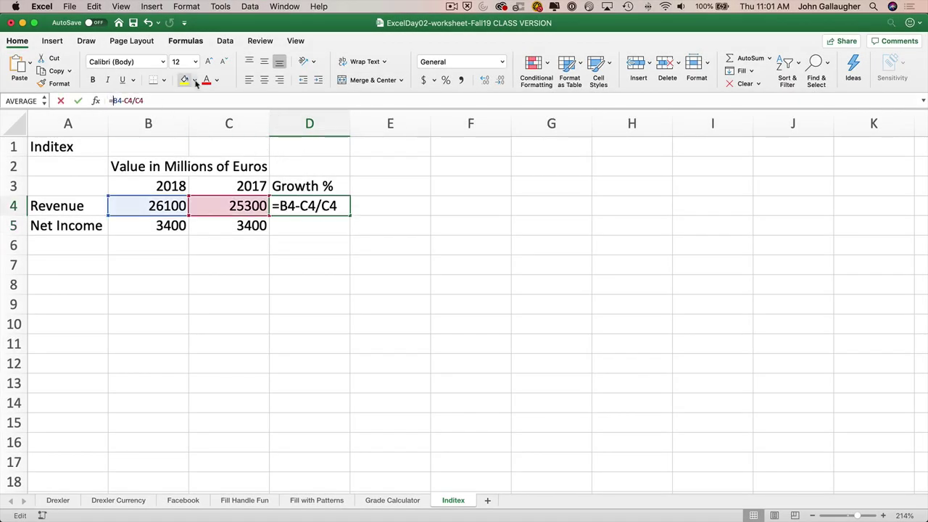
text(()
key(Right)
key(Right)
key(Right)
key(Right)
key(Right)
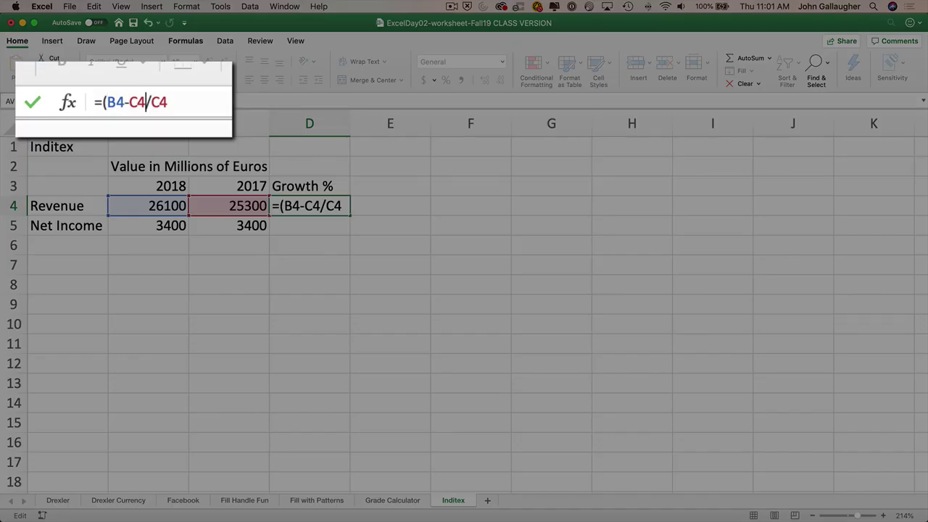
text())
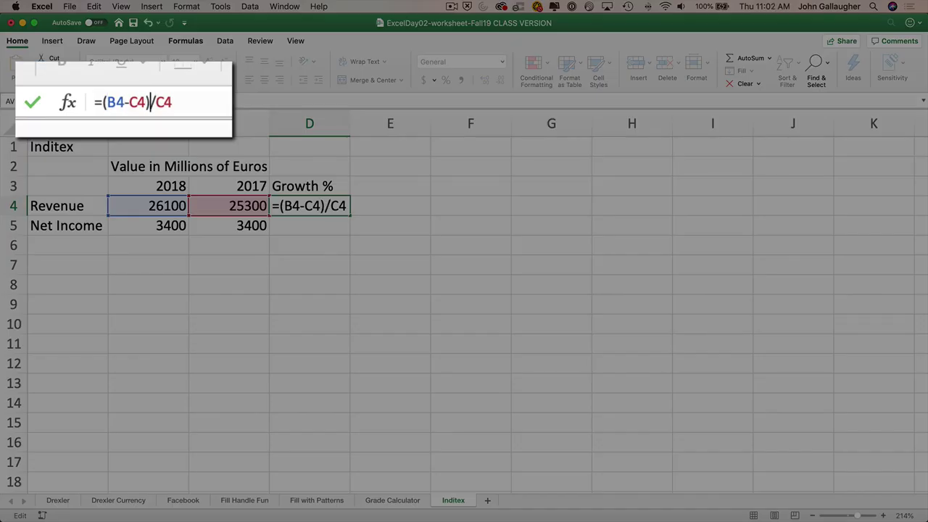
key(Return)
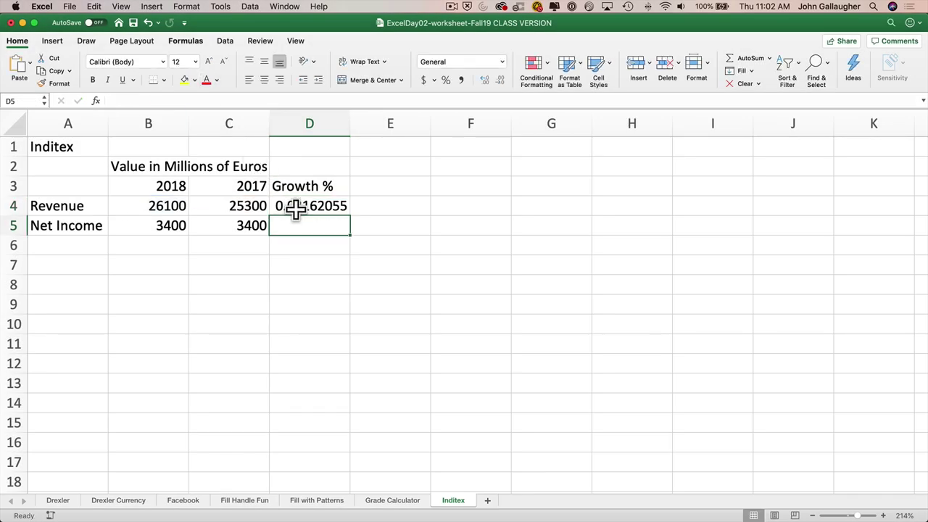
- Format D4 as a whole percentage and fill its formula down to D5 for net income
click(337, 206)
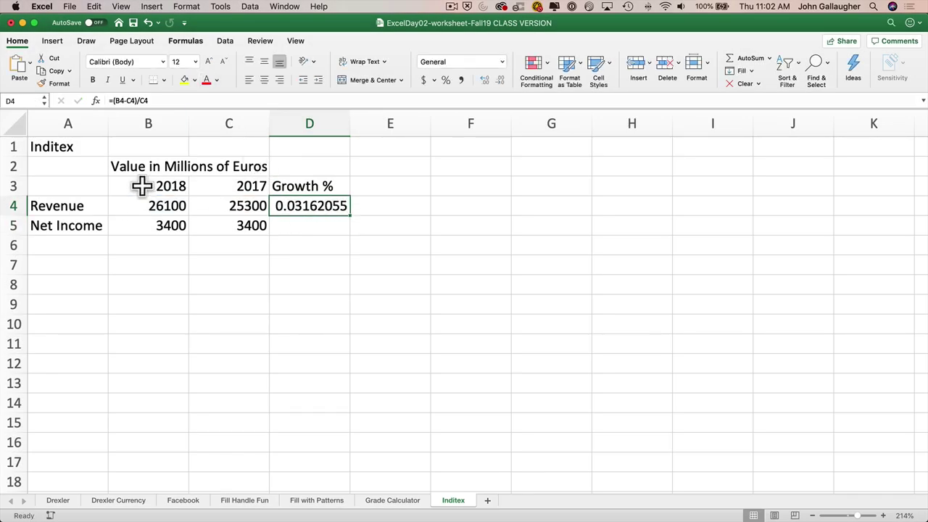
click(446, 80)
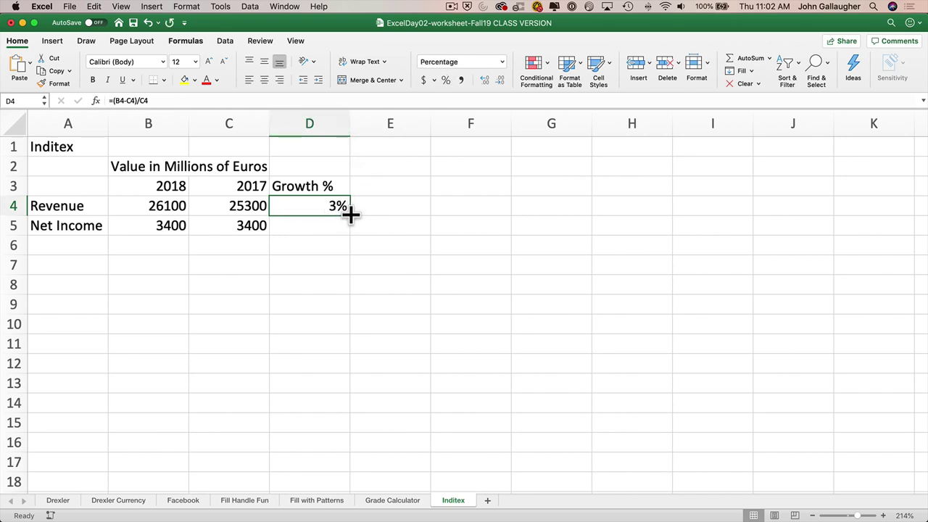
drag(351, 214, 351, 235)
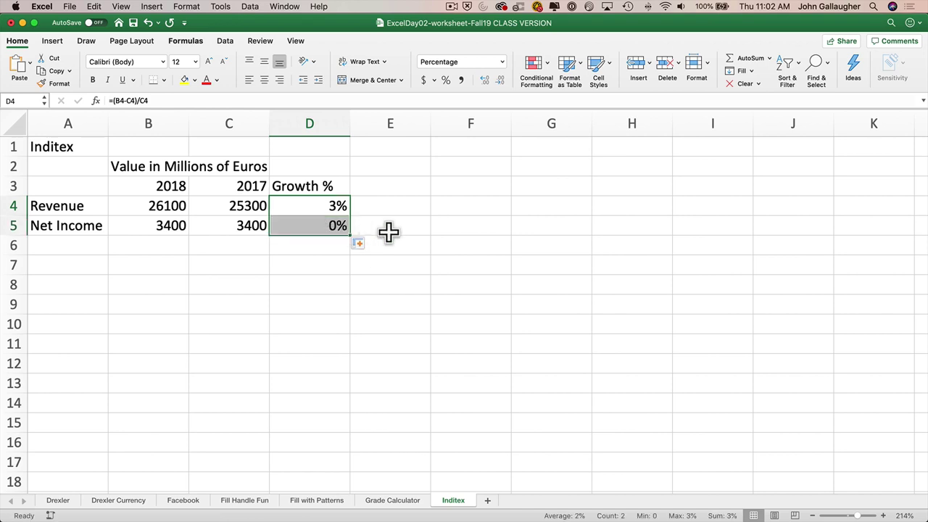
- Check the growth formulas in D4 and D5 and their cell references without changing them
click(329, 203)
double_click(329, 205)
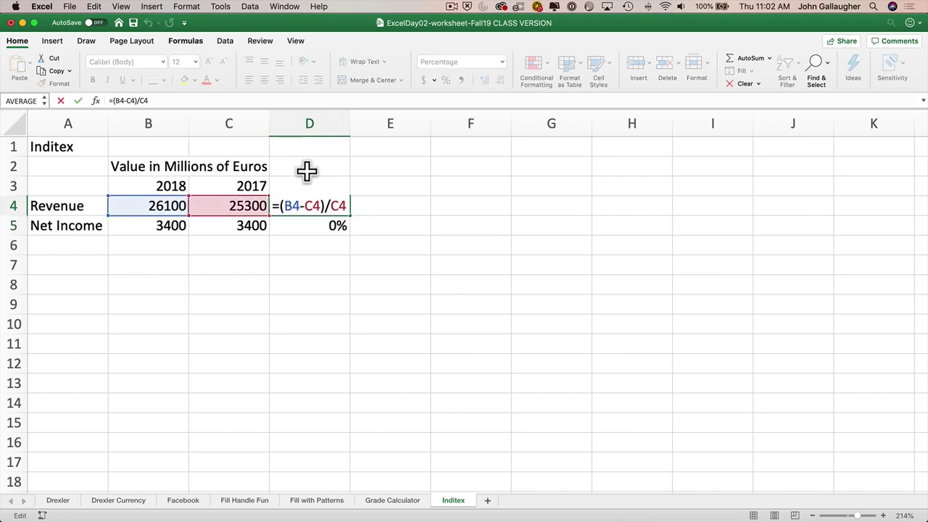
key(Return)
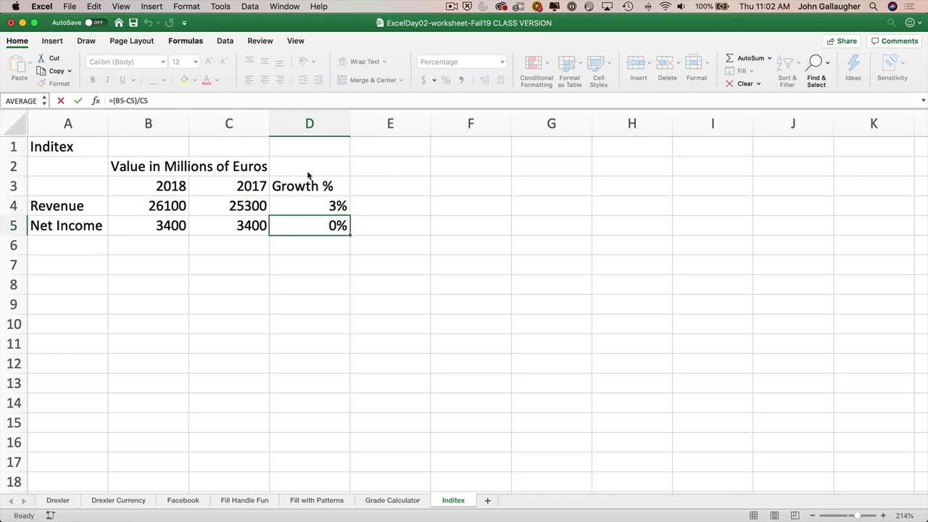
key(Return)
key(Up)
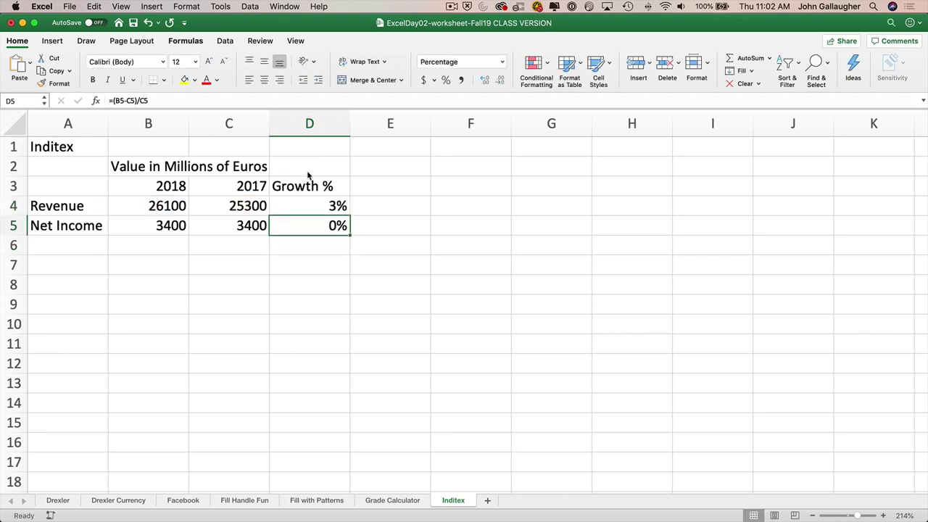
double_click(314, 222)
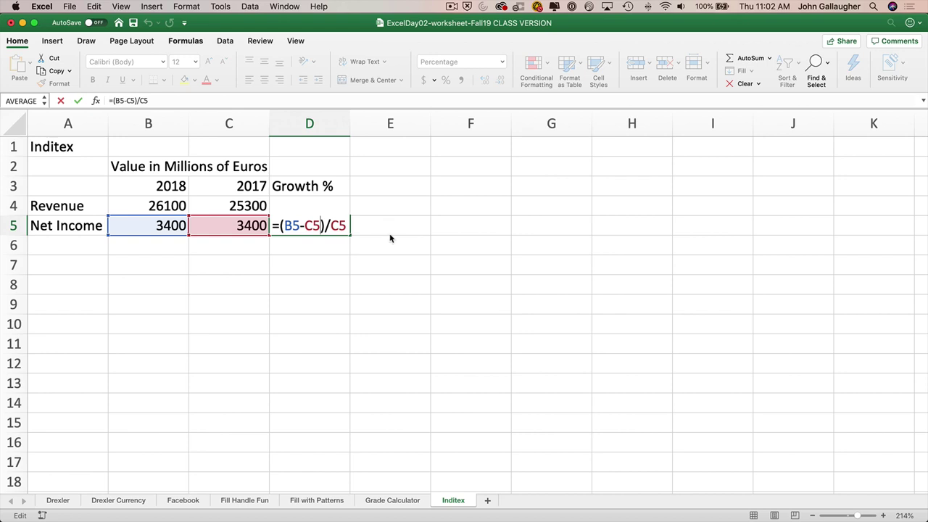
key(Return)
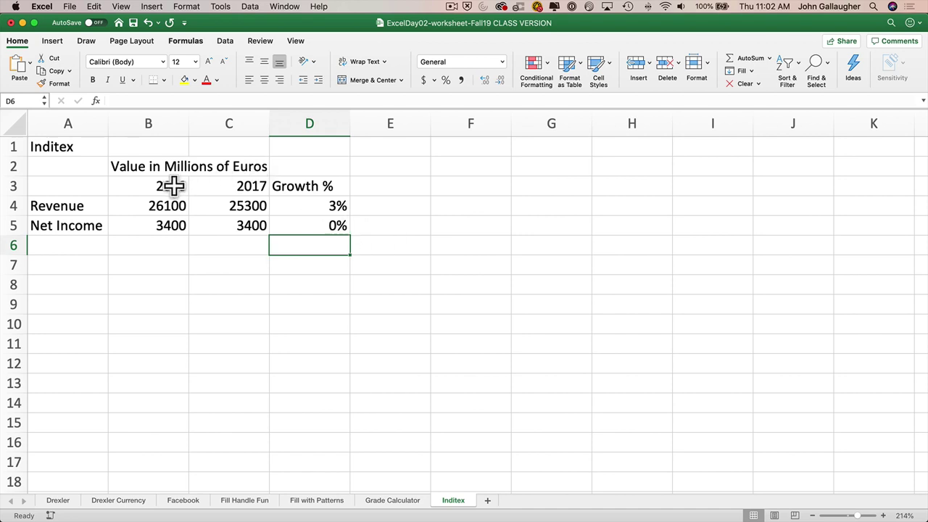
- Format the revenue and net income values in B4:C5 as dollar accounting amounts with no decimal places
drag(150, 200, 247, 225)
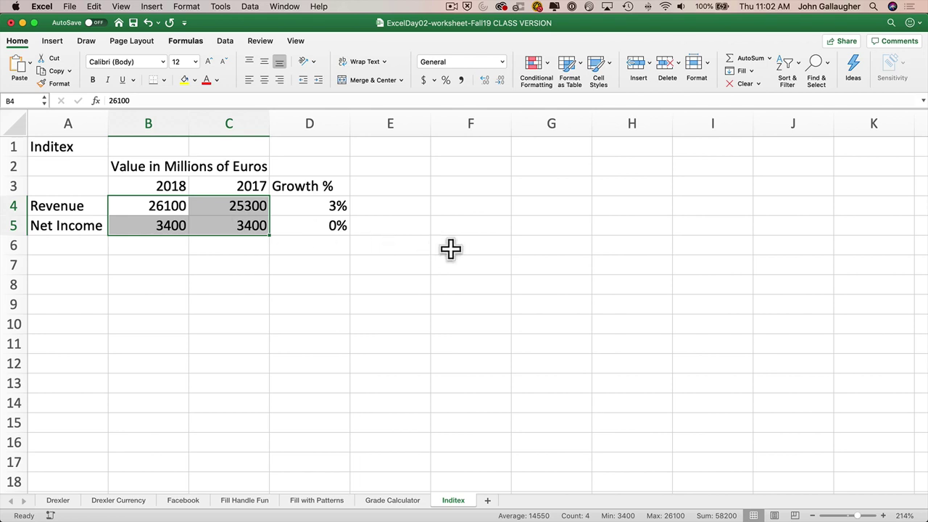
key(Left)
key(Right)
key(shift+Right)
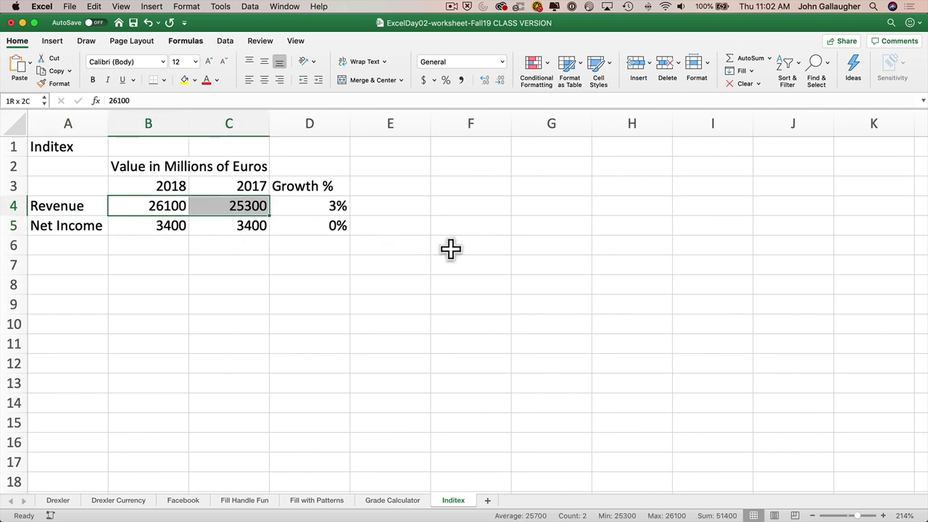
key(shift+Down)
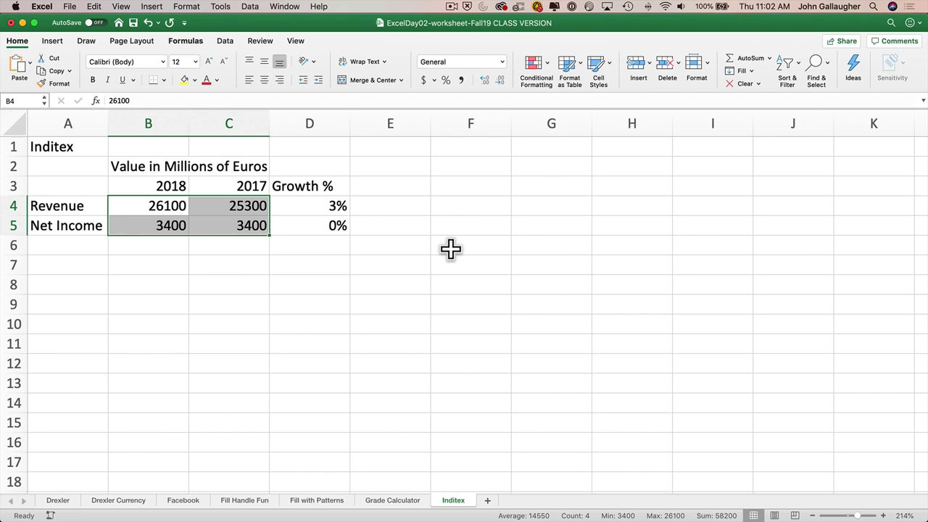
click(425, 81)
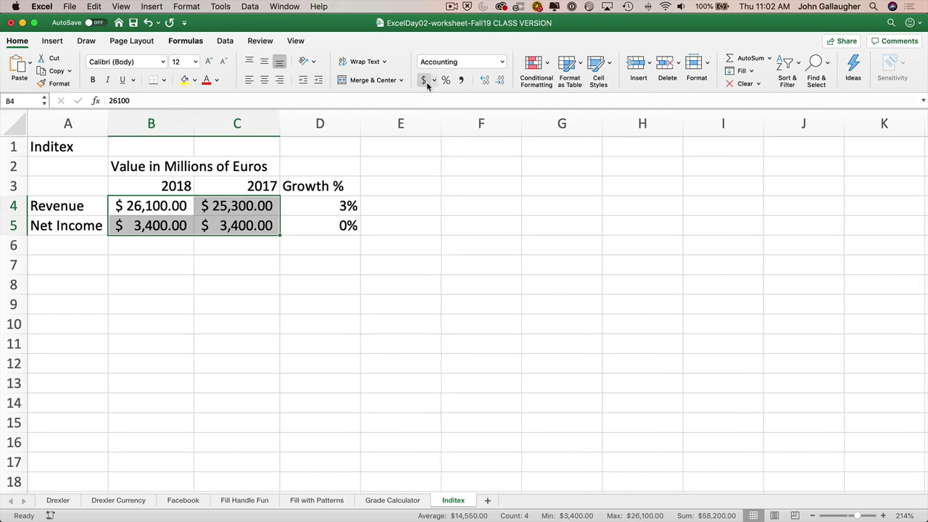
click(499, 81)
click(499, 81)
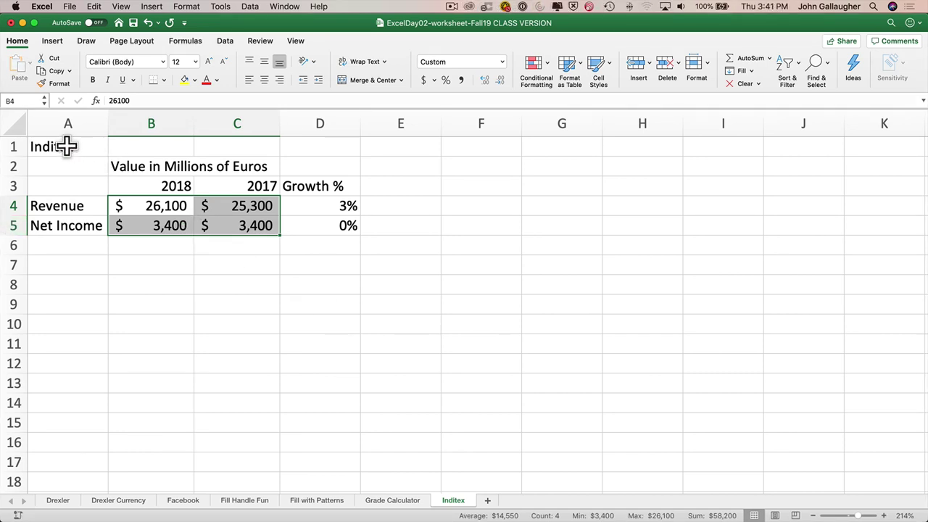
- Make the headings in A1:D3 and the row labels in A4:A5 bold, using one nonadjacent selection
drag(57, 147, 302, 179)
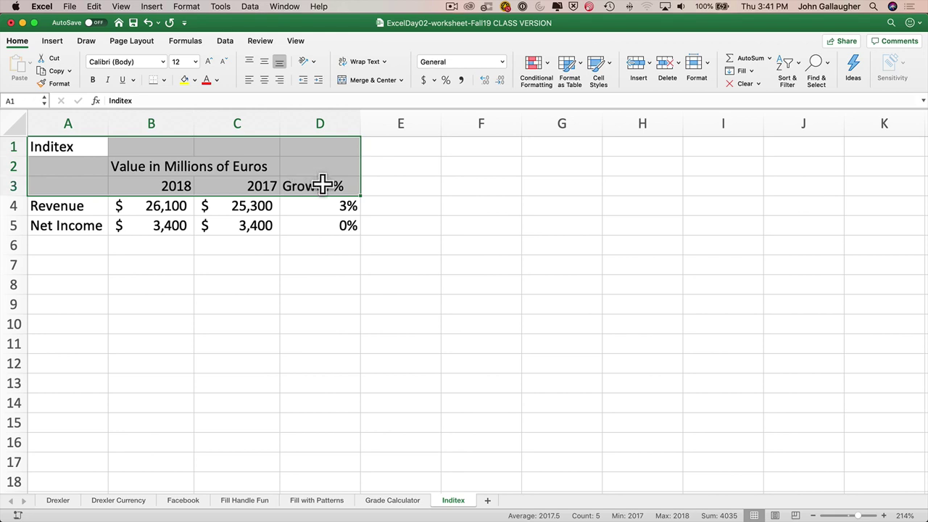
click(62, 146)
drag(63, 146, 343, 185)
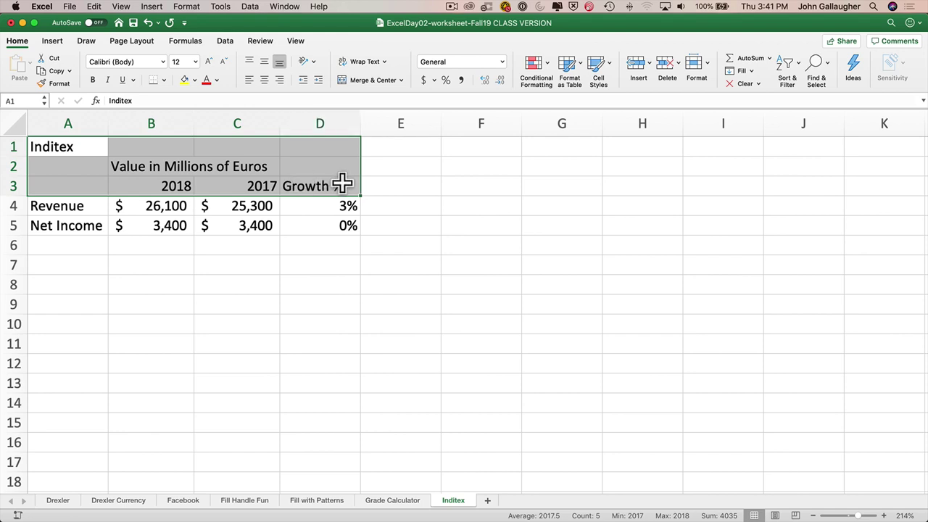
super+click(64, 205)
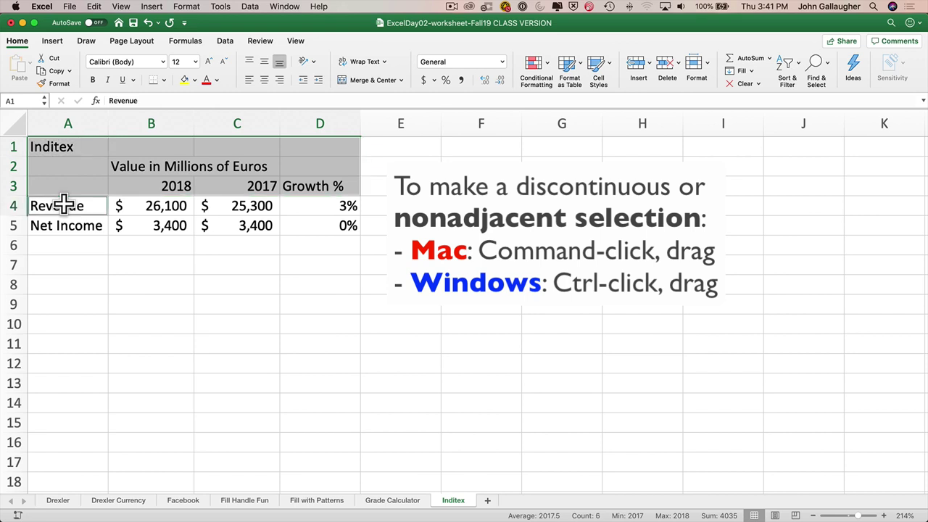
drag(64, 205, 67, 218)
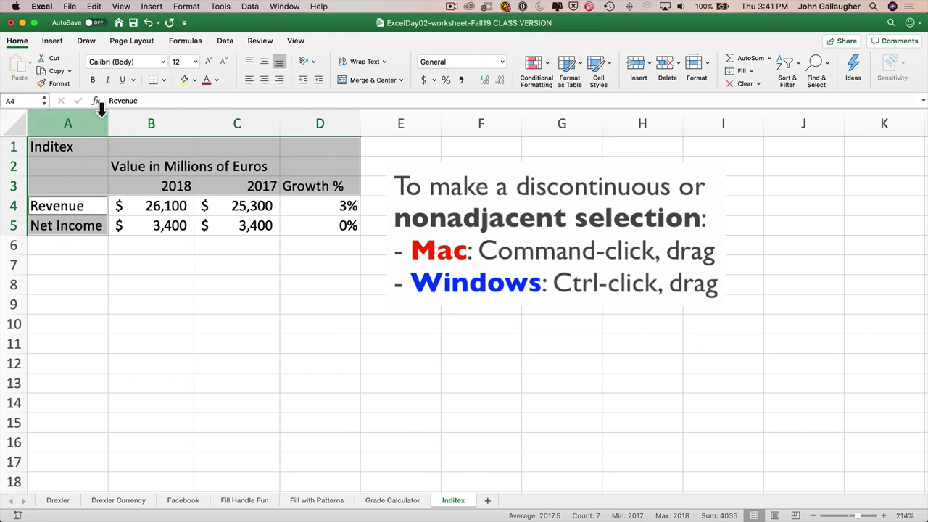
click(92, 81)
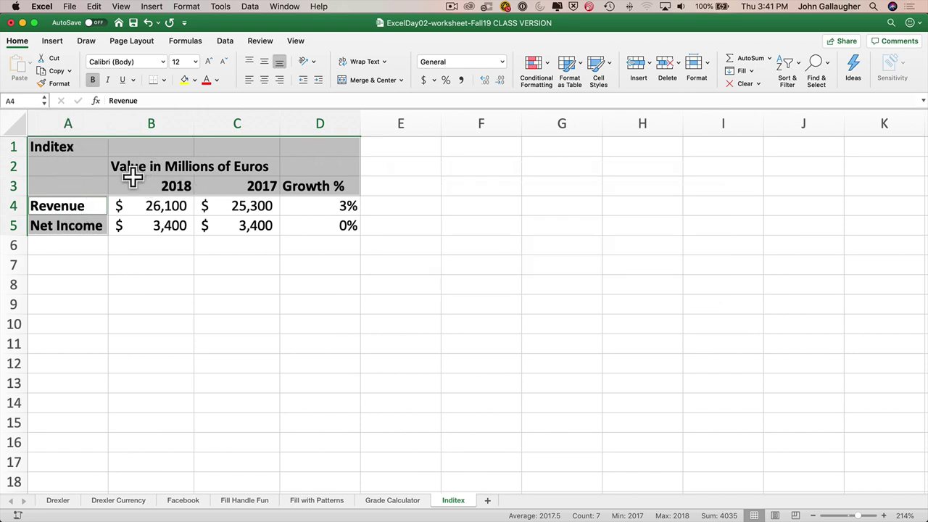
- Underline the 2018, 2017 and Growth % column headings in B3:D3, and deselect them
click(94, 186)
drag(120, 186, 313, 186)
click(121, 80)
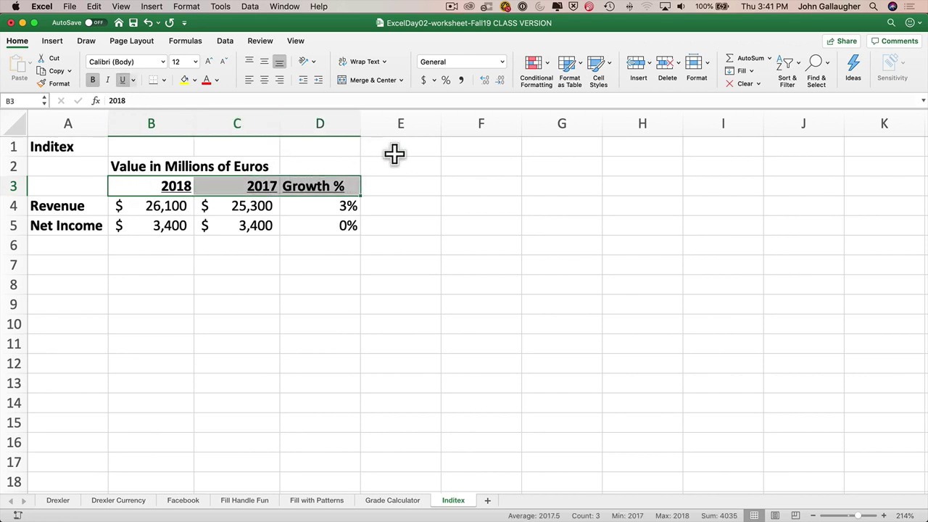
click(481, 226)
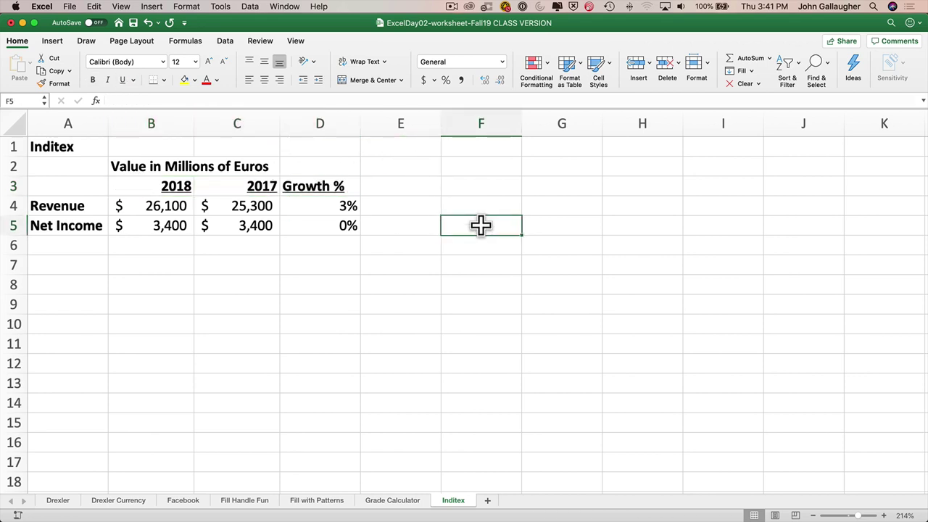